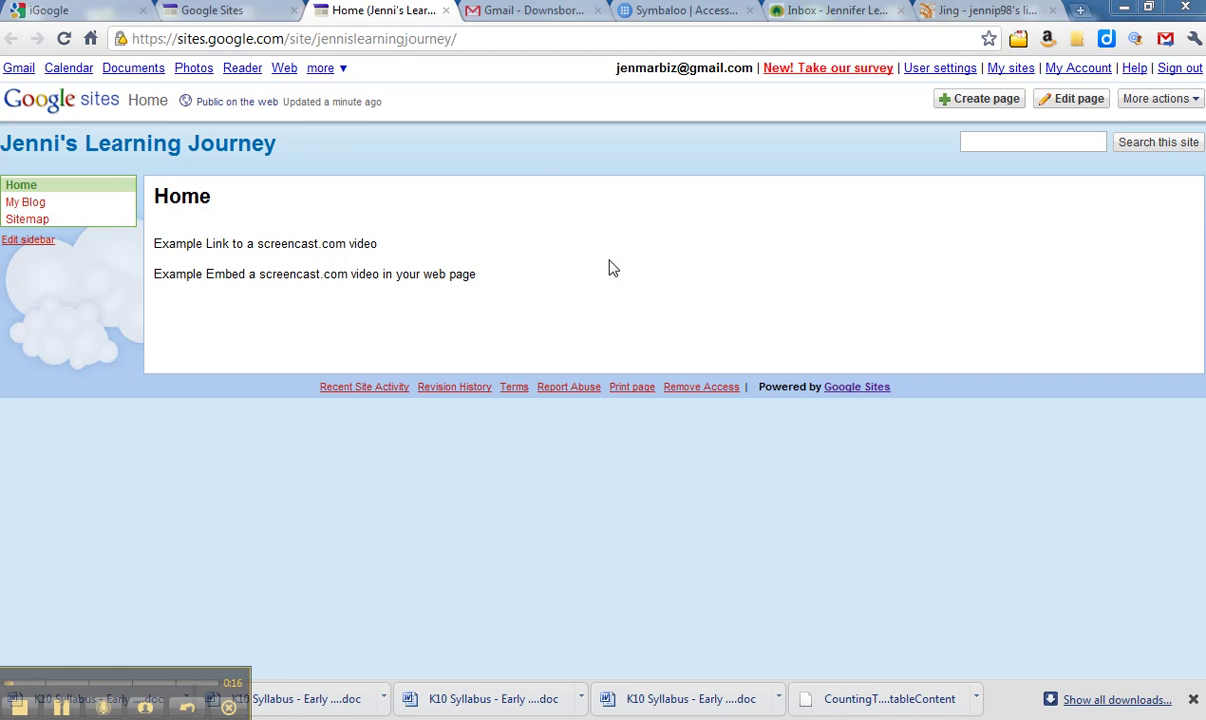
# - Close the screencast share details and open the site's Home page for editing
pyautogui.click(975, 12)
pyautogui.click(798, 600)
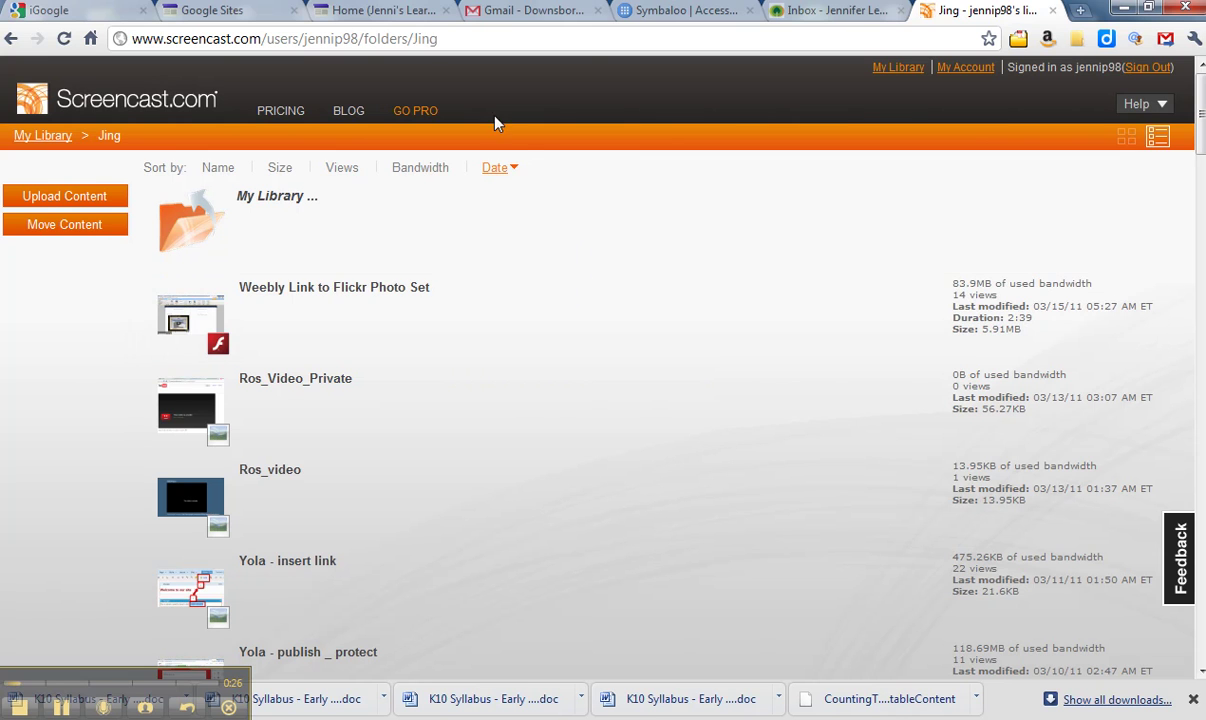
pyautogui.click(420, 18)
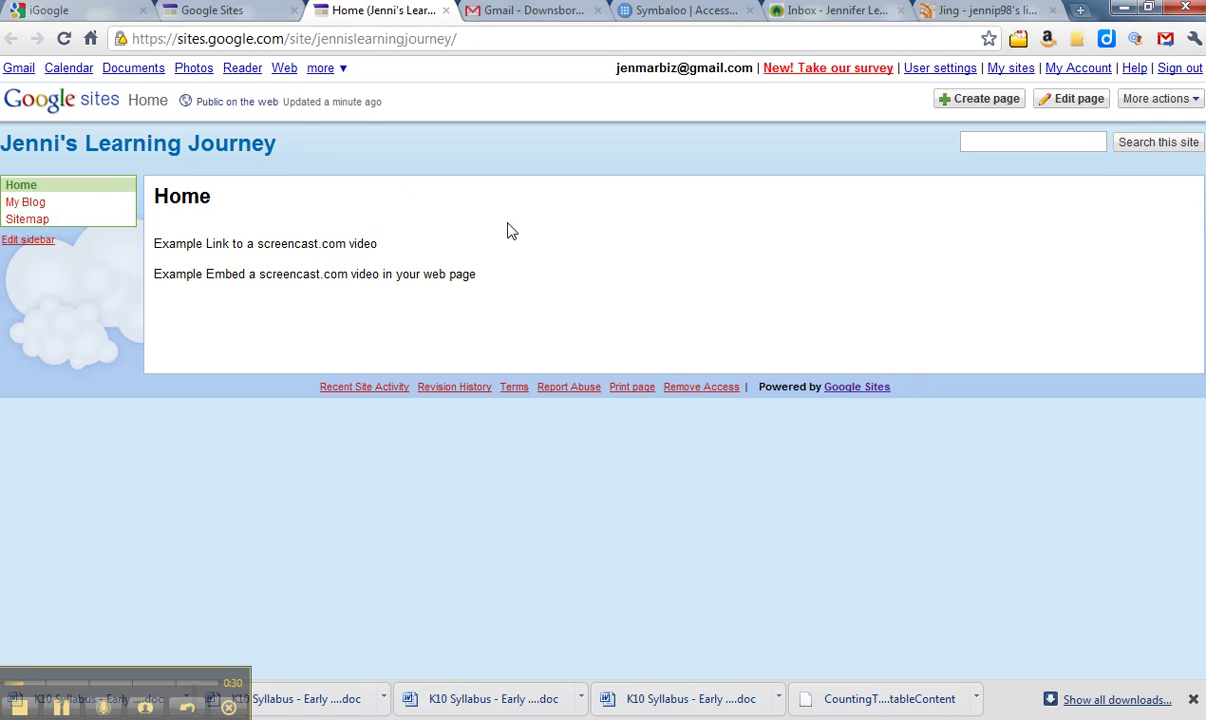
pyautogui.click(1081, 106)
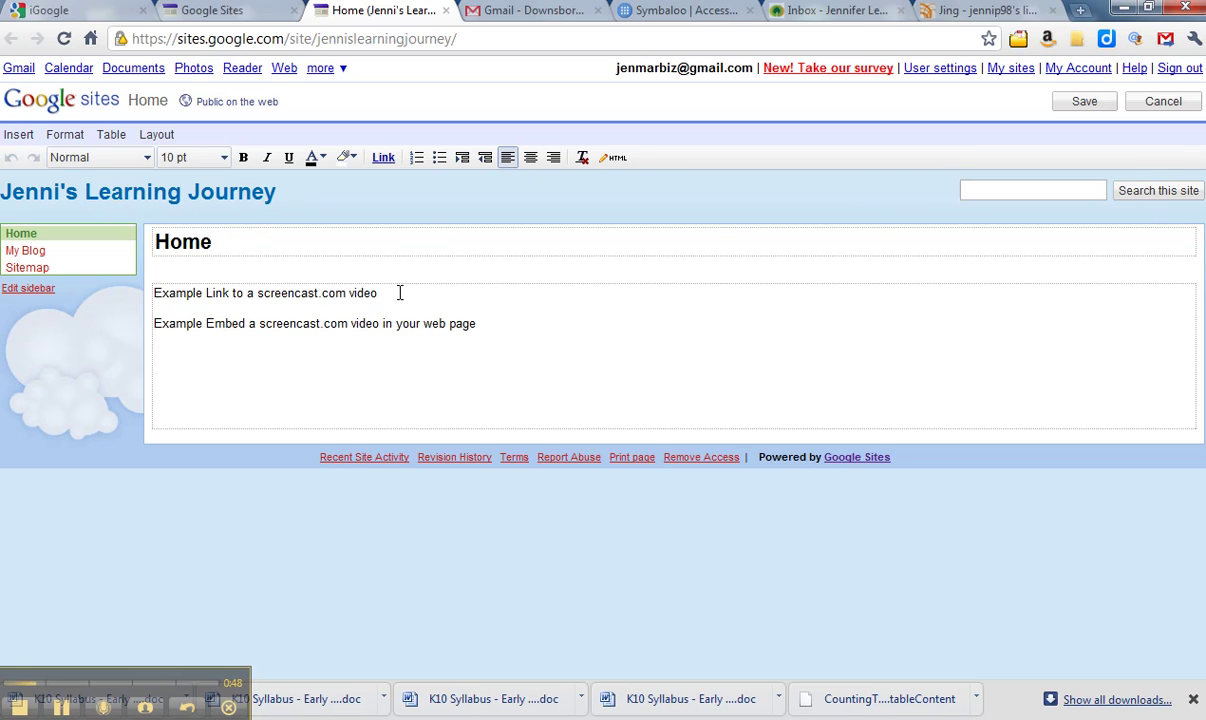
# - Copy the share URL of the Weebly Link to Flickr Photo Set video on Screencast.com
pyautogui.click(948, 10)
pyautogui.moveTo(163, 322)
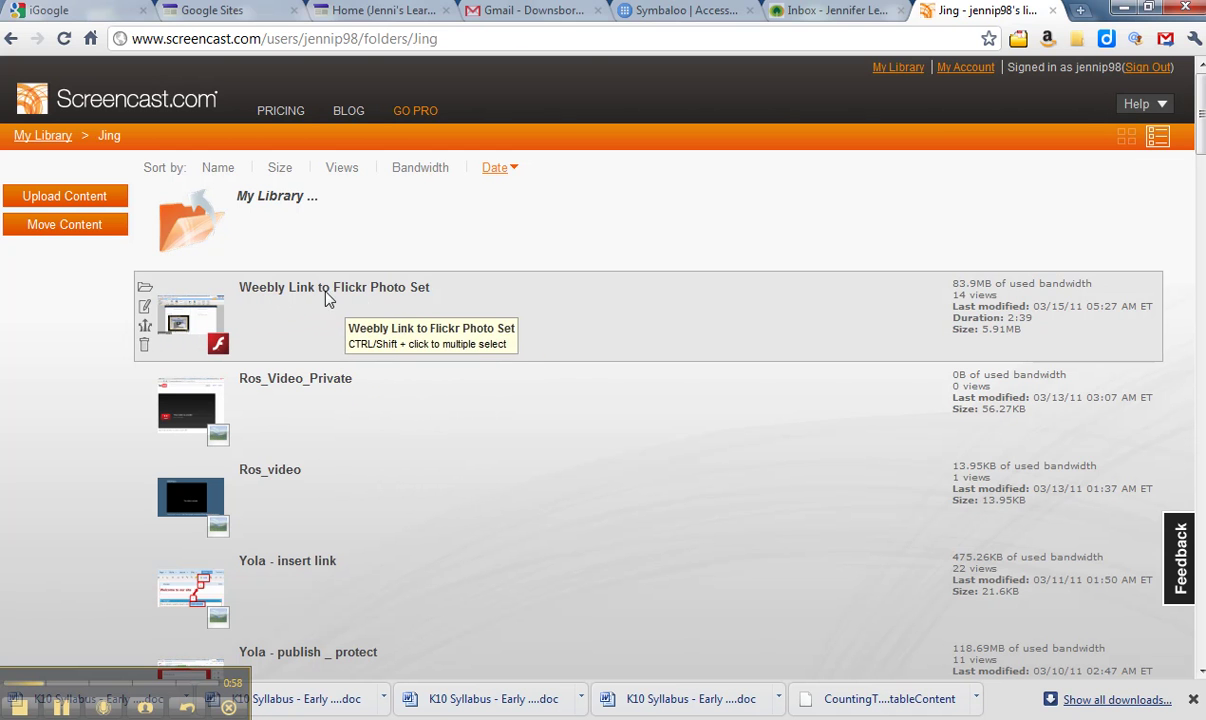
pyautogui.click(144, 330)
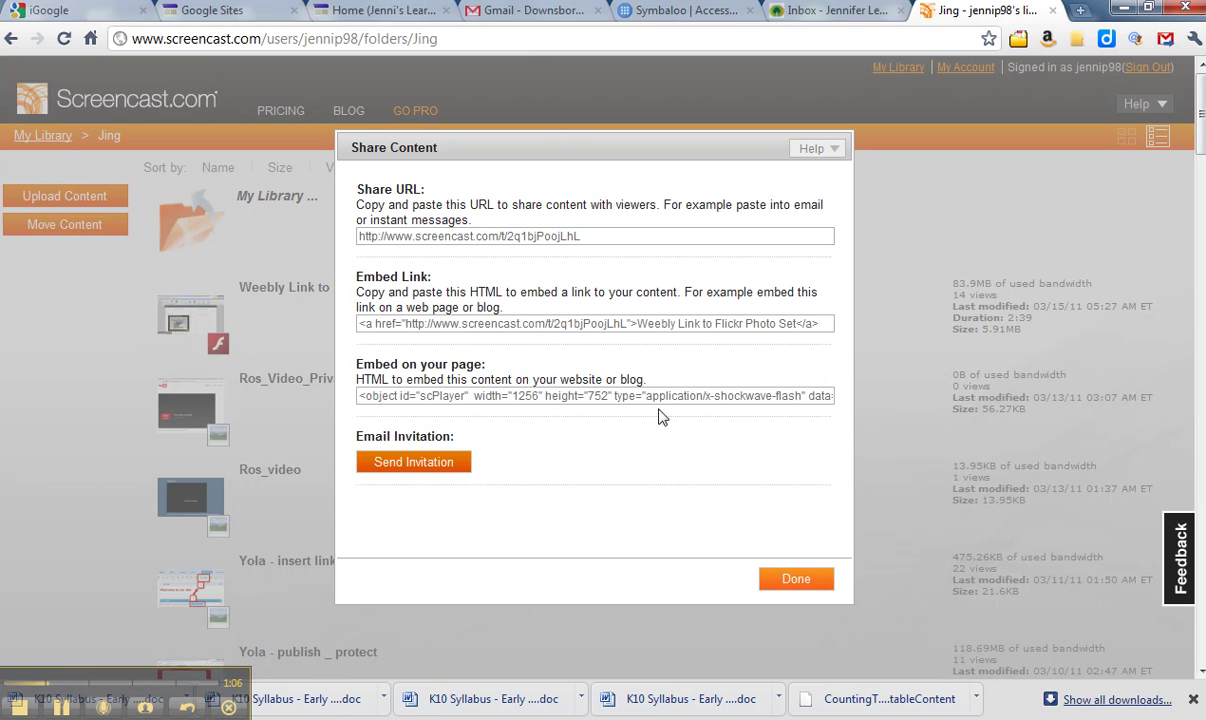
pyautogui.click(614, 243)
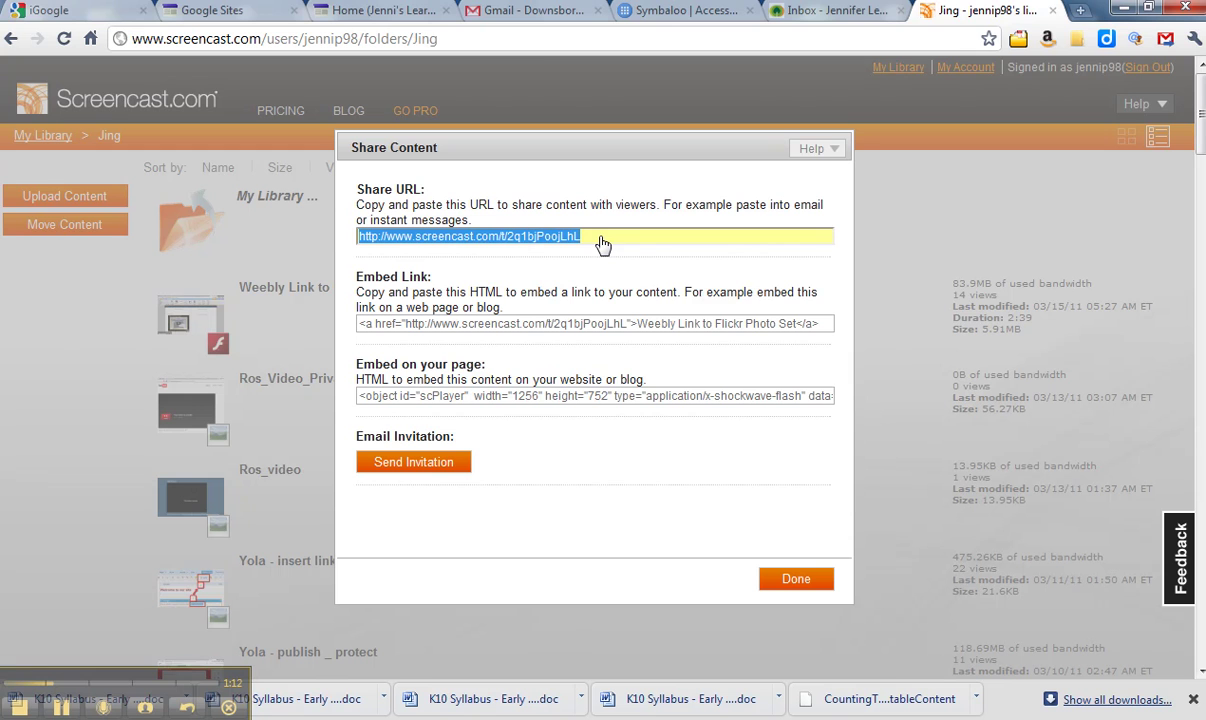
pyautogui.rightClick(538, 236)
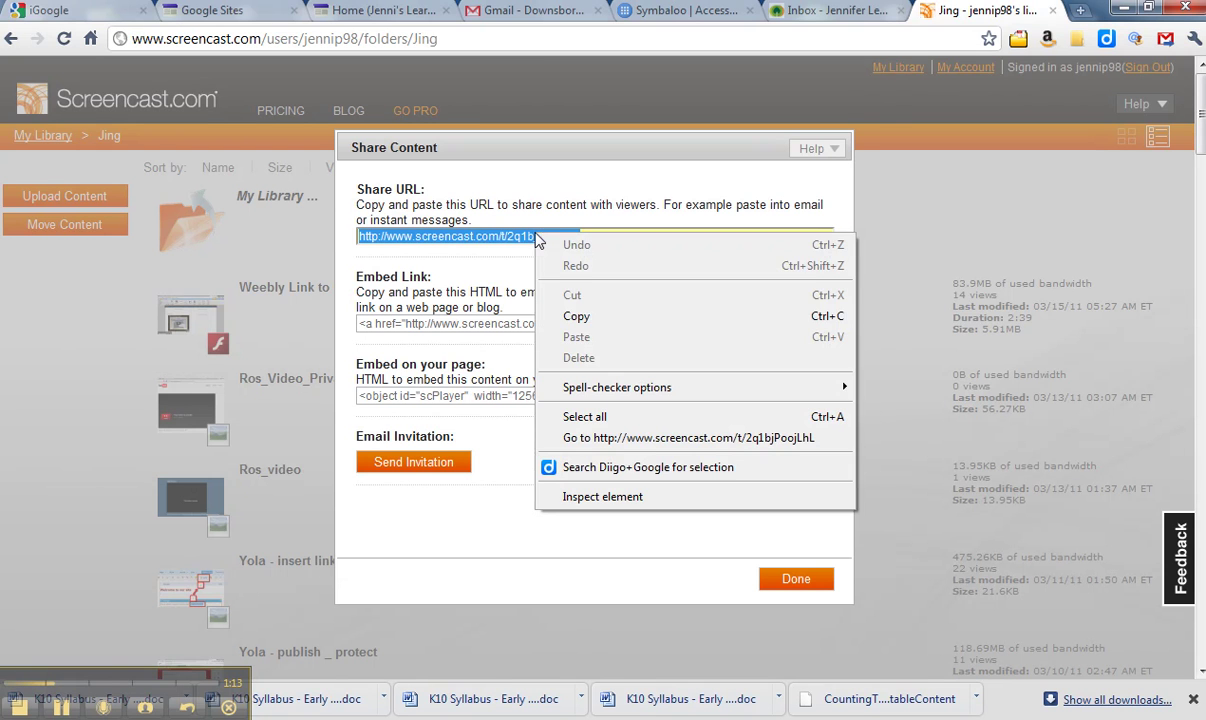
pyautogui.click(594, 320)
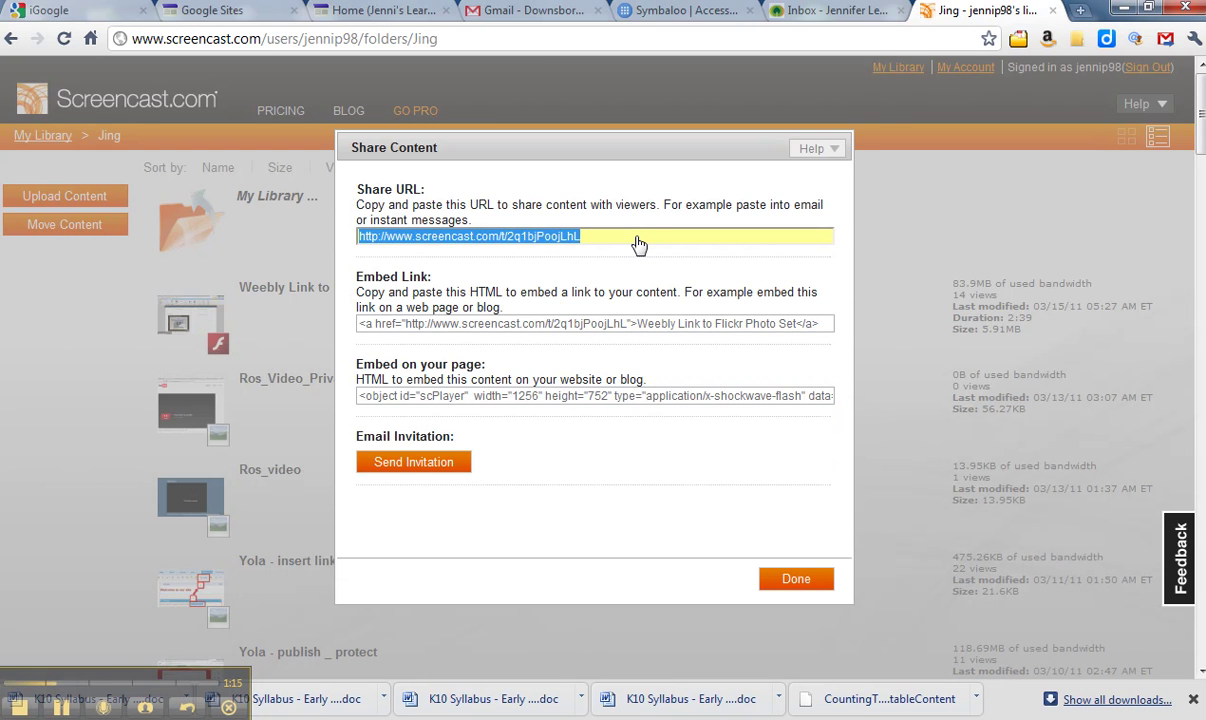
# - Link the phrase 'Link to a screencast.com video' to the copied share URL, opening in a new window
pyautogui.click(400, 11)
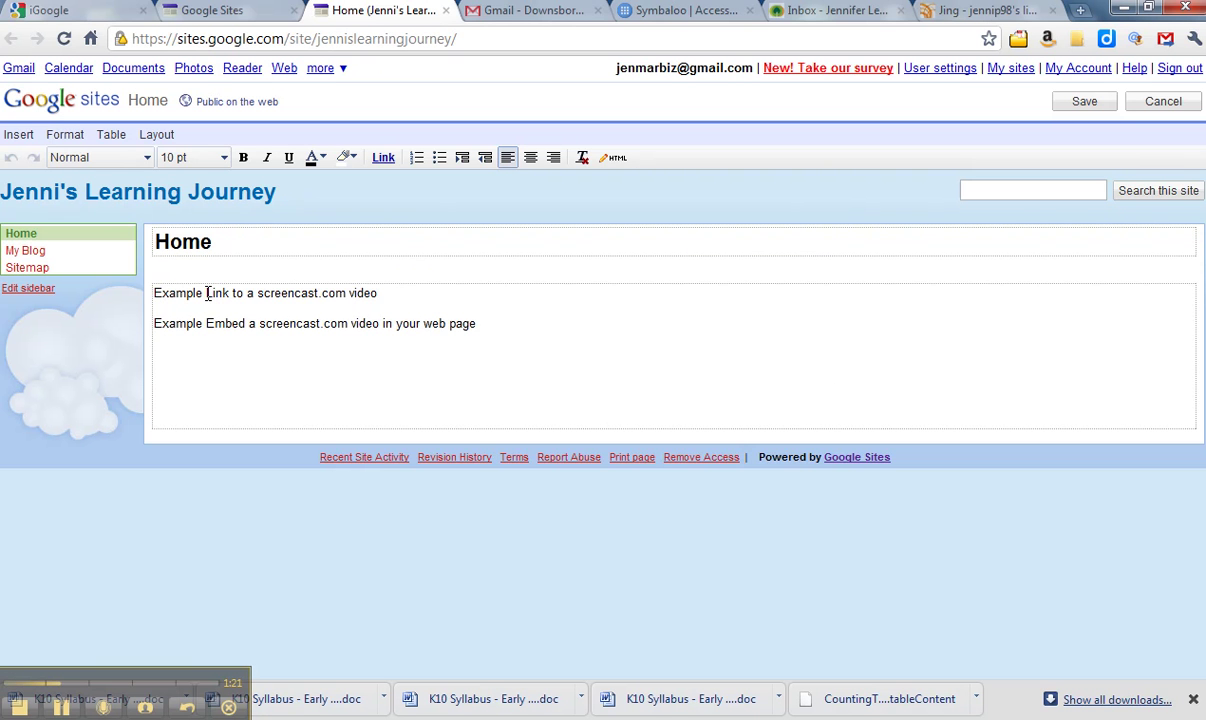
pyautogui.moveTo(207, 293); pyautogui.dragTo(380, 293)
pyautogui.click(384, 158)
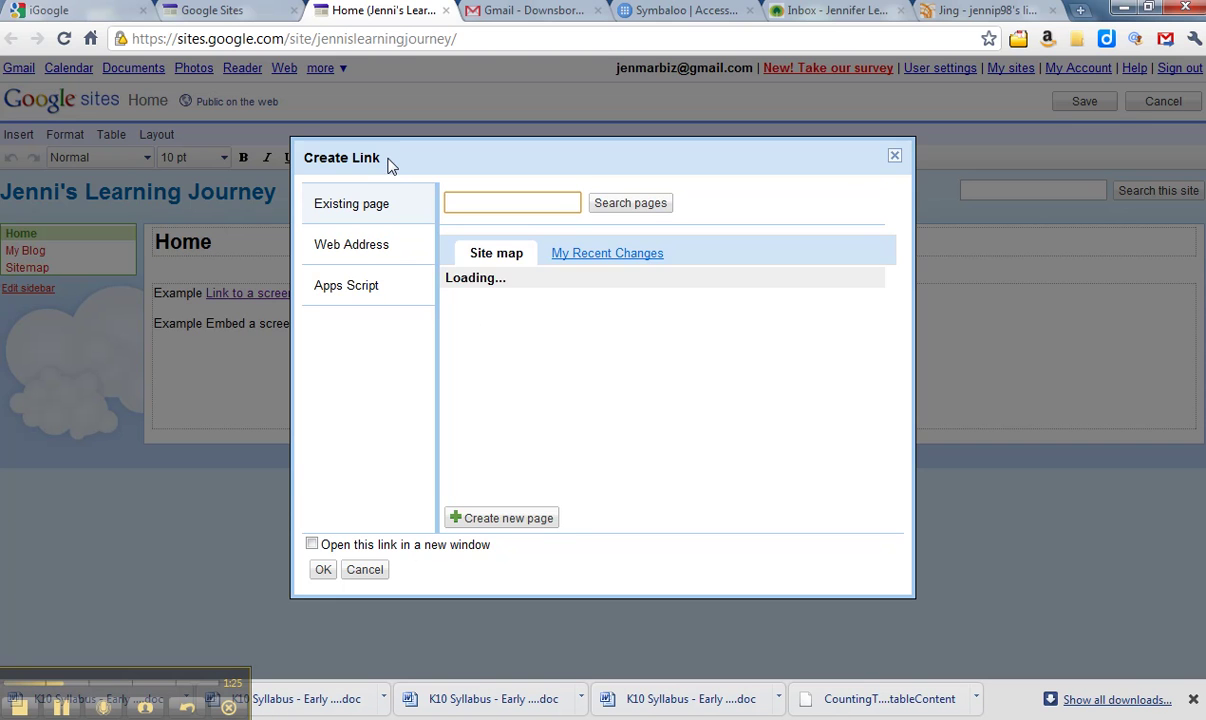
pyautogui.click(378, 250)
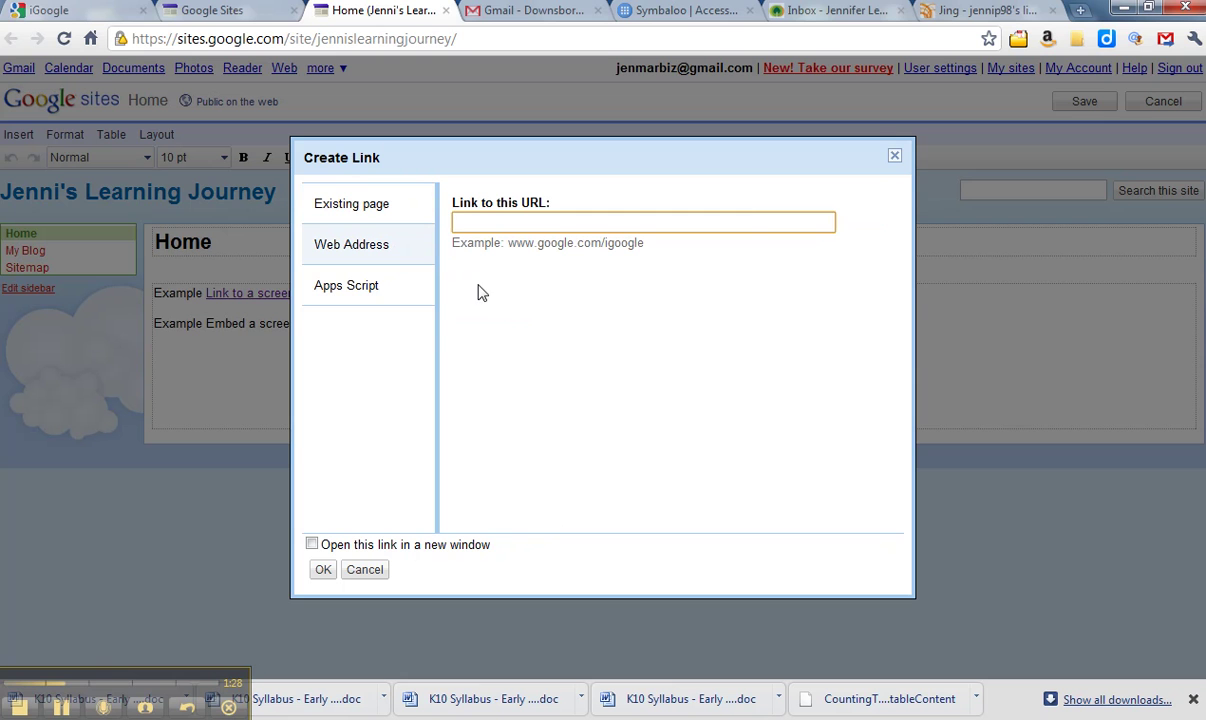
pyautogui.rightClick(500, 224)
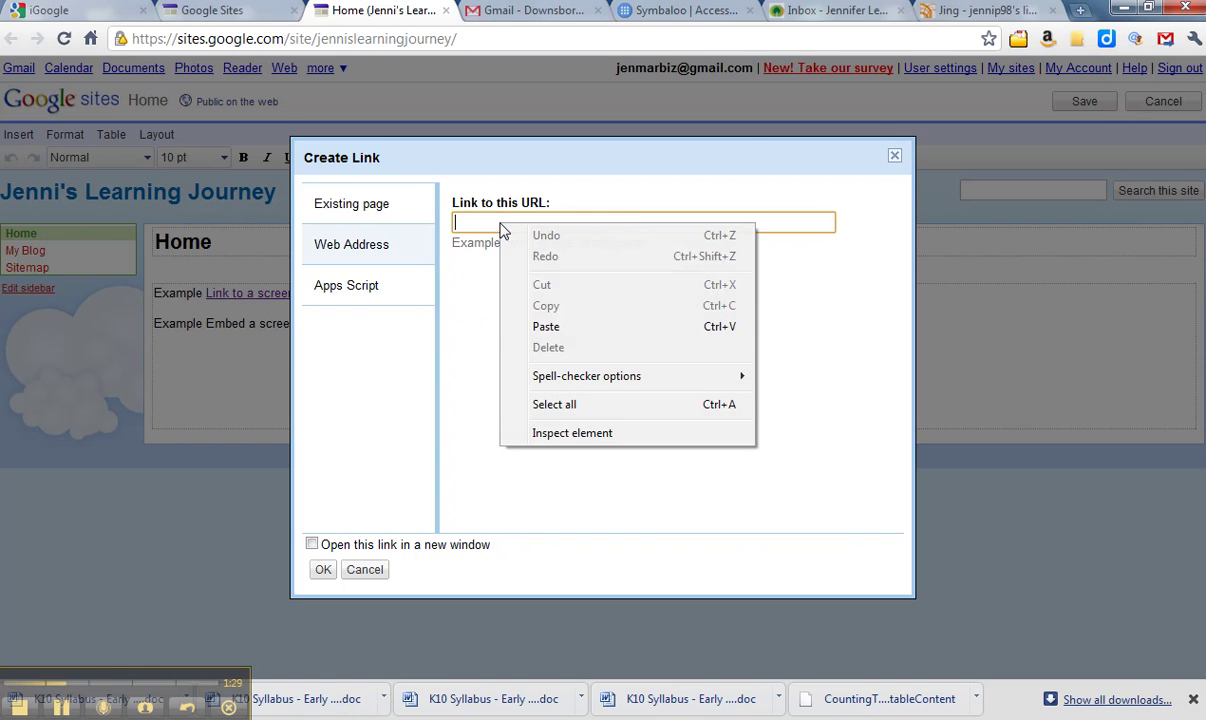
pyautogui.click(546, 326)
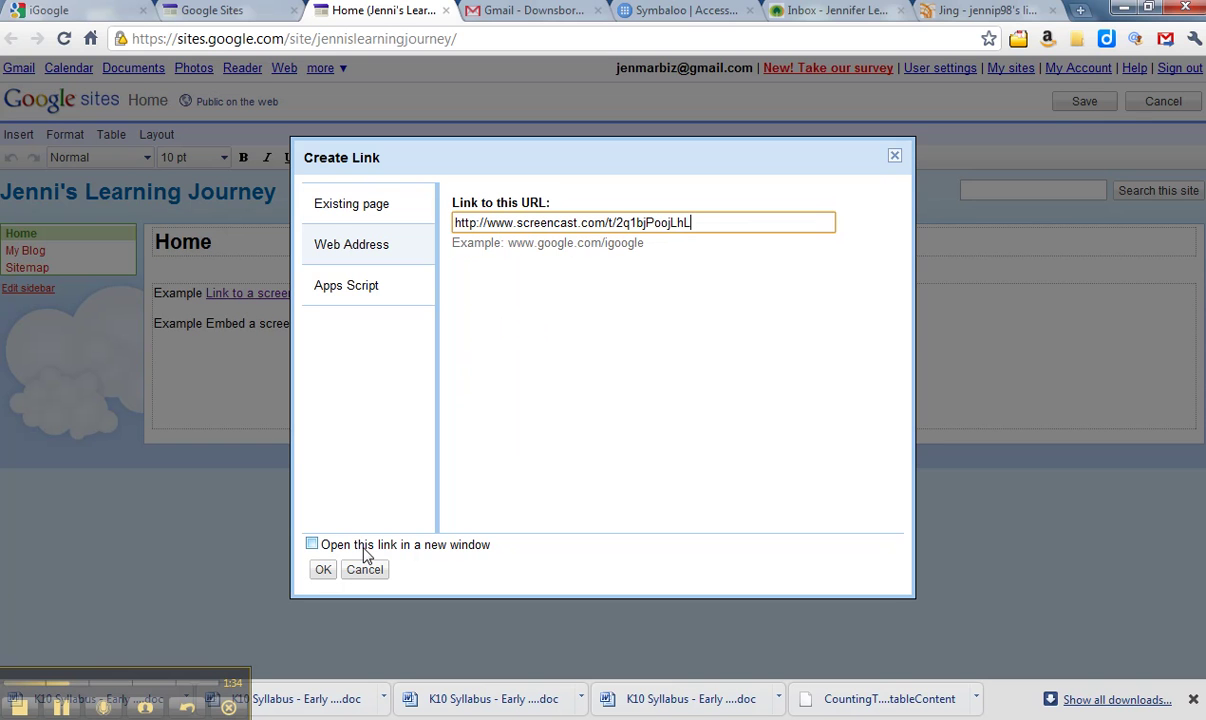
pyautogui.click(312, 545)
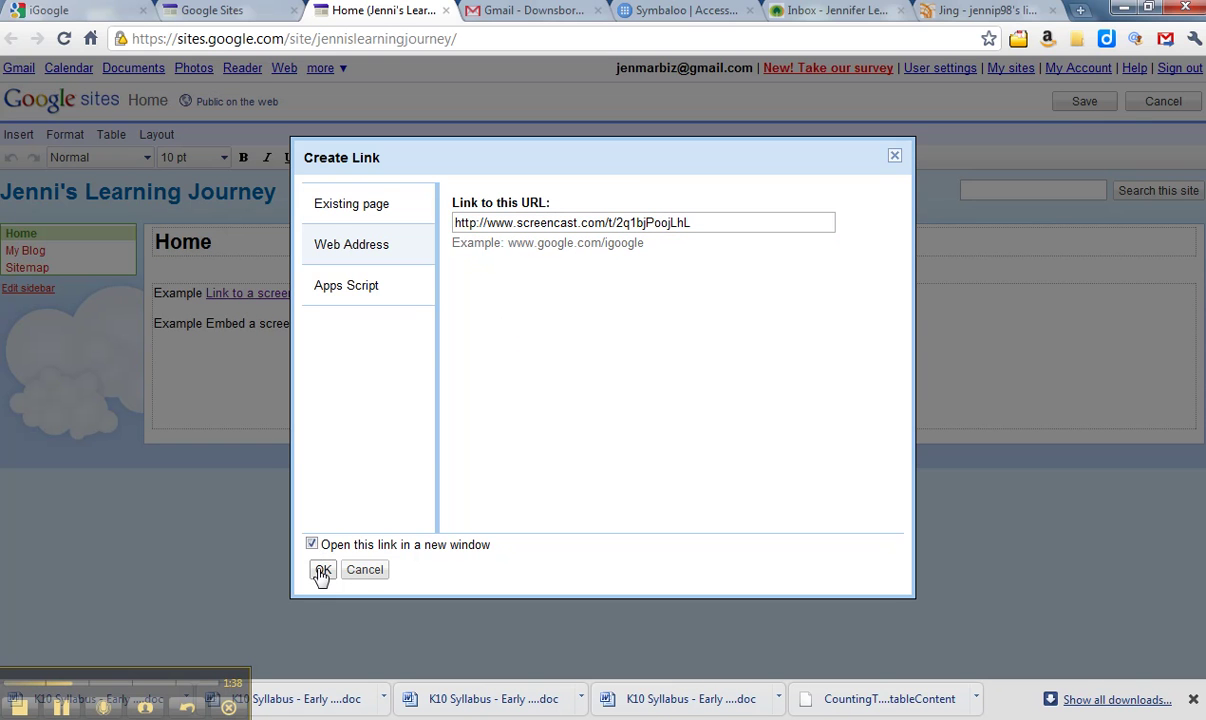
pyautogui.click(322, 570)
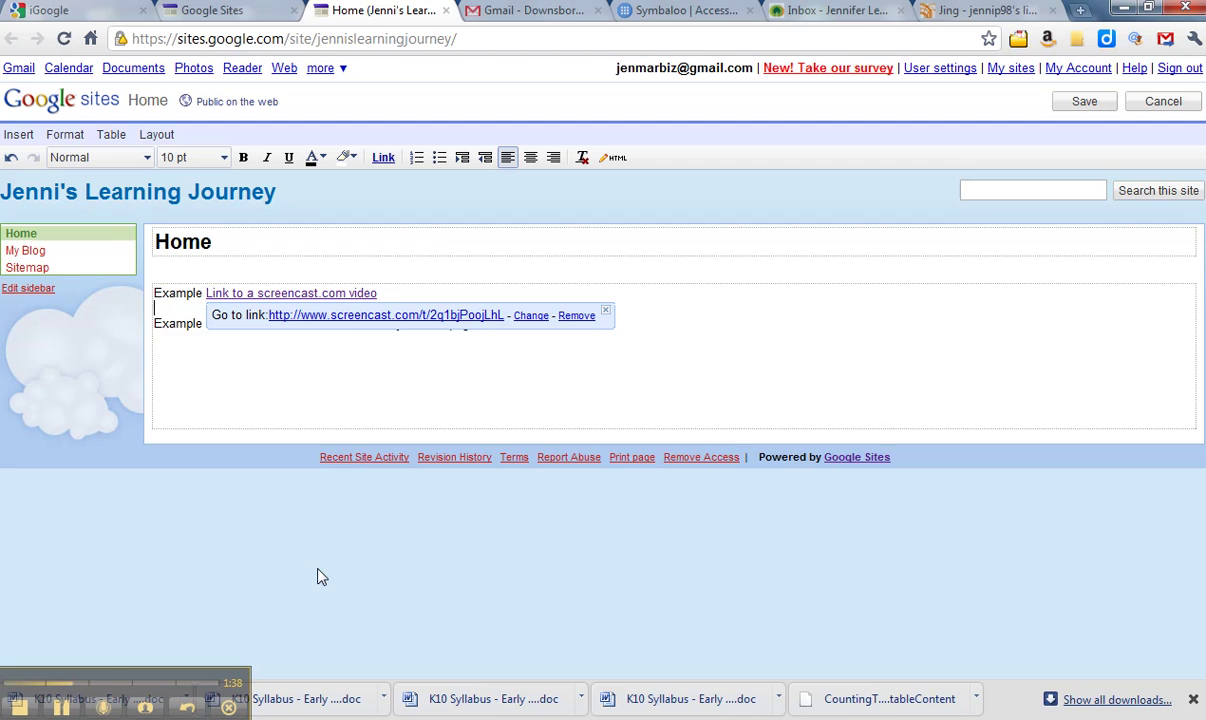
pyautogui.click(312, 378)
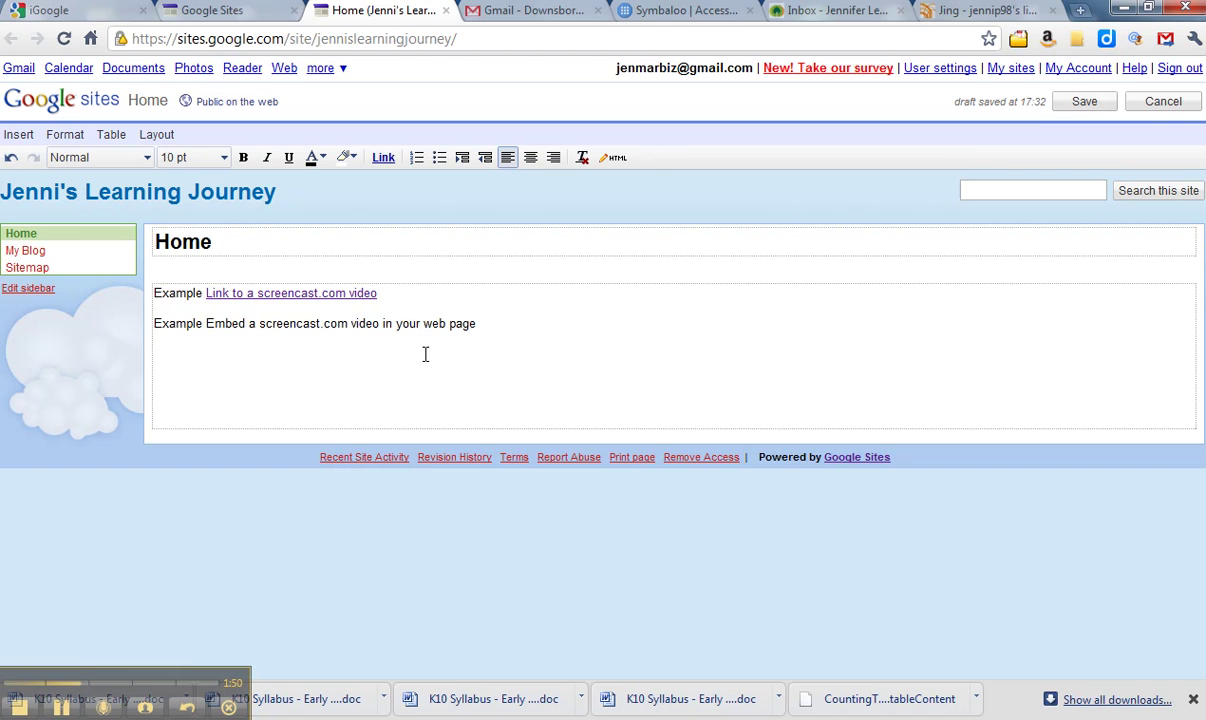
pyautogui.click(20, 137)
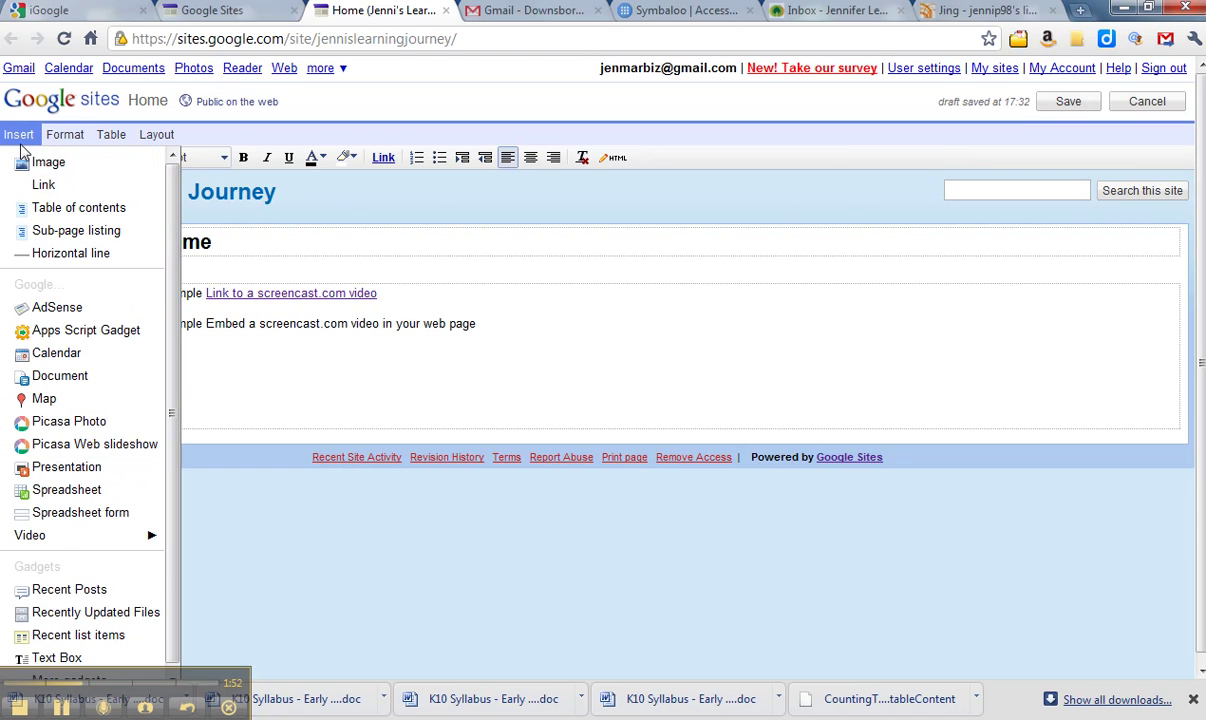
pyautogui.moveTo(140, 536)
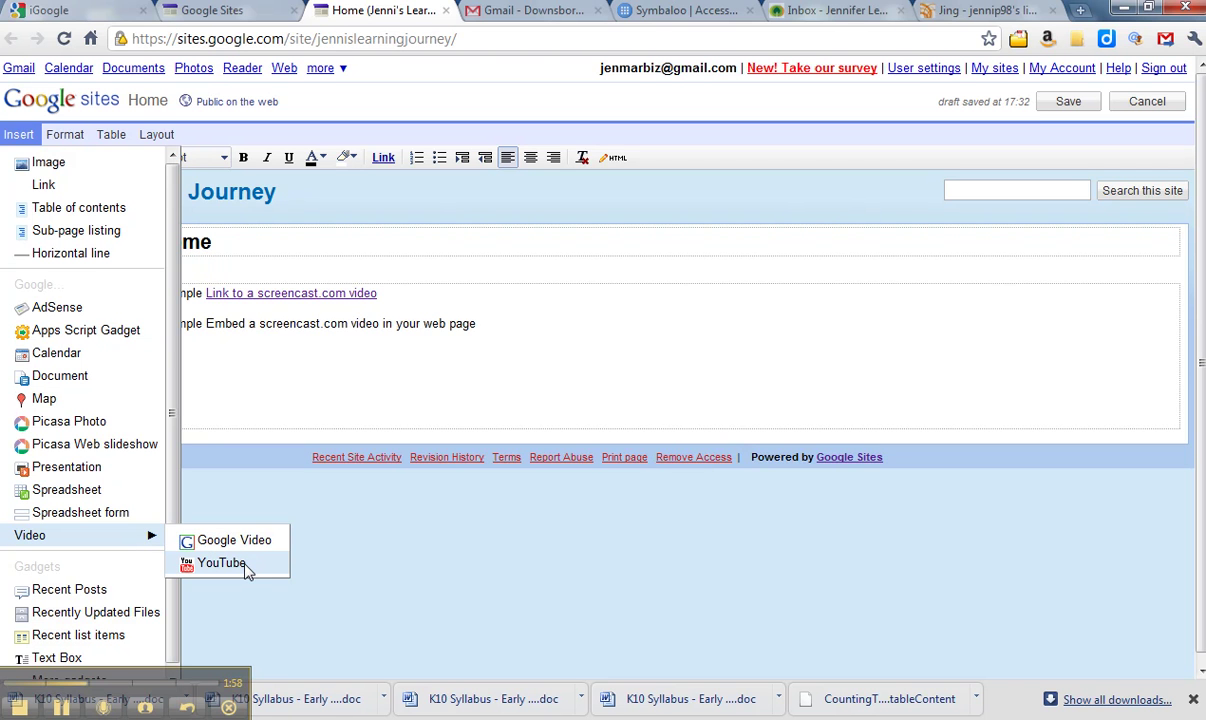
pyautogui.click(507, 334)
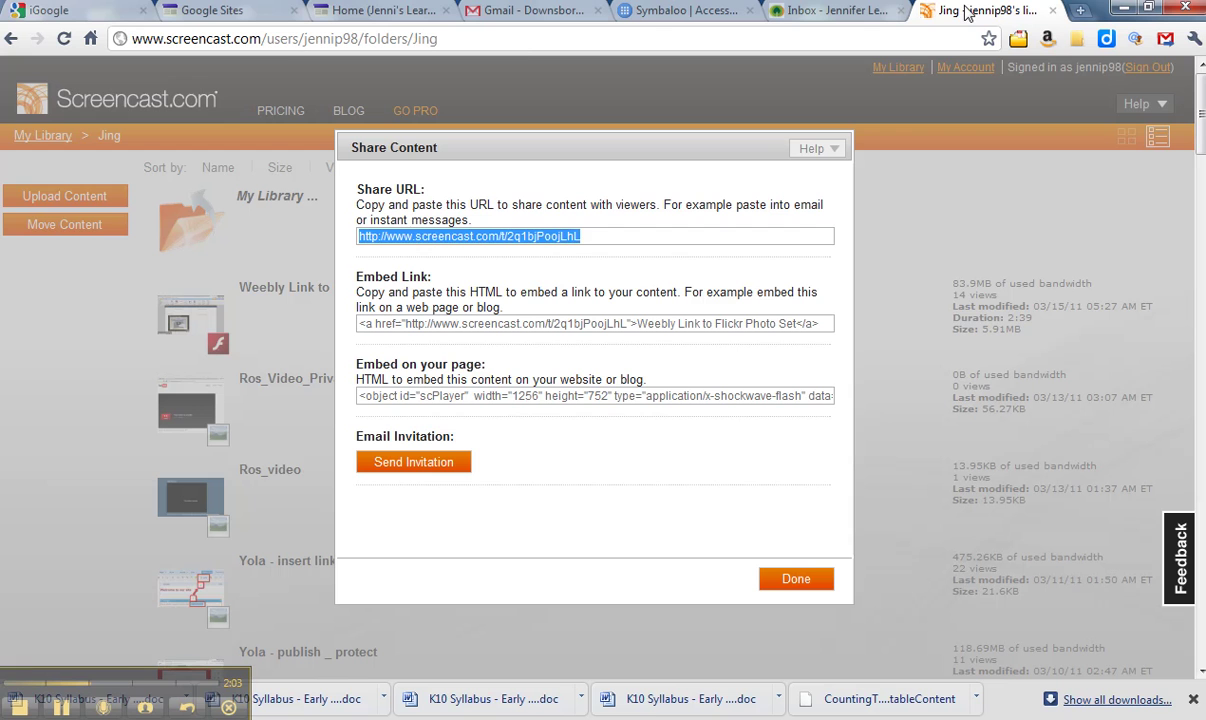
# - Copy the video's embed-on-your-page HTML code from Screencast.com and return to the page editor
pyautogui.click(955, 14)
pyautogui.click(363, 398)
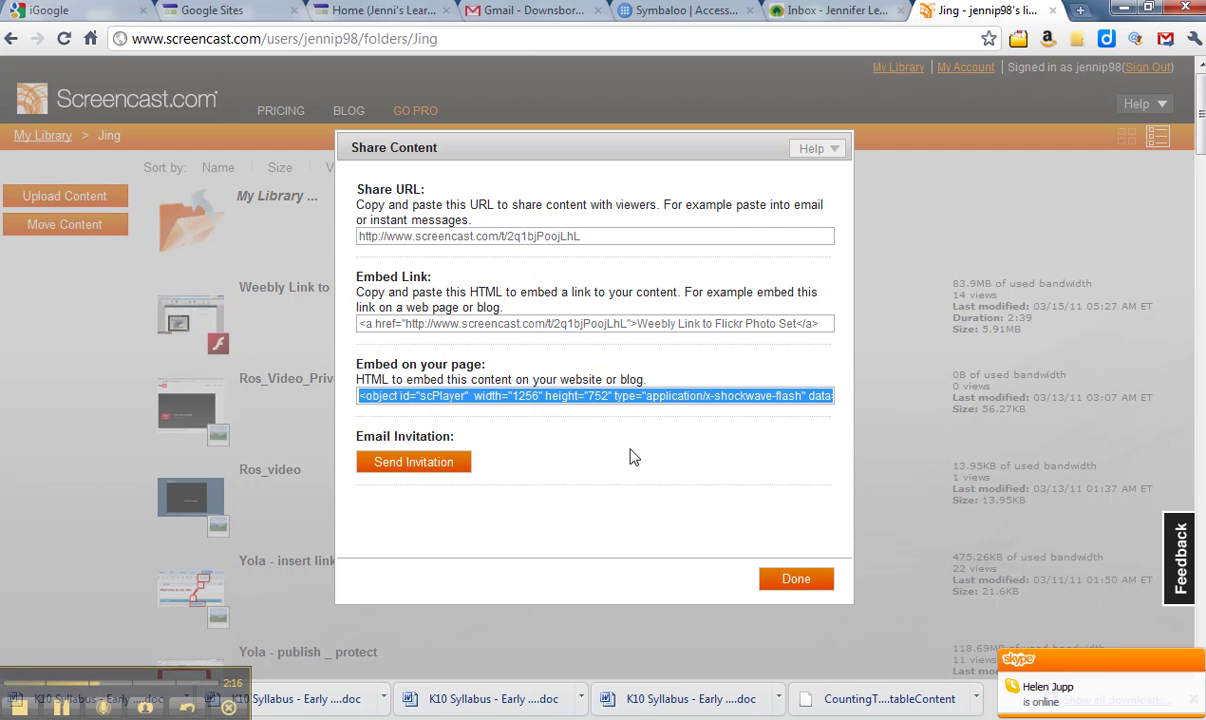
pyautogui.rightClick(606, 401)
pyautogui.click(630, 481)
pyautogui.click(382, 12)
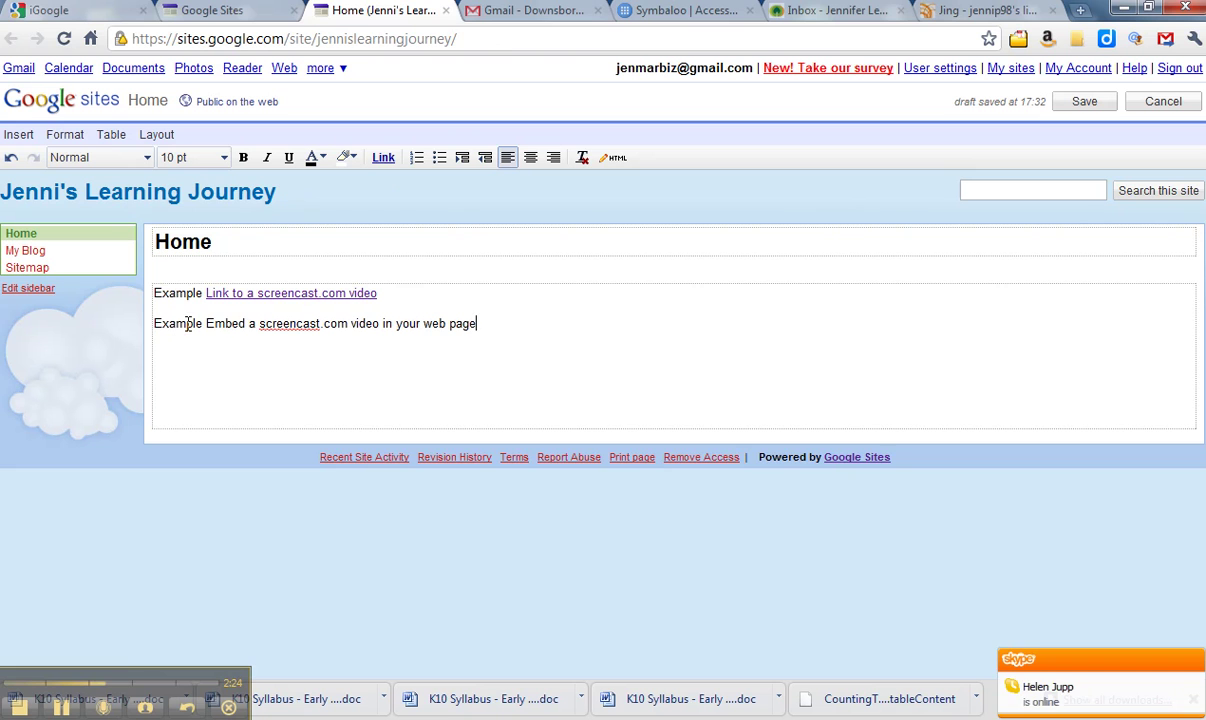
# - Paste the screencast embed code into the page HTML on a new line after the embed example
pyautogui.moveTo(257, 323); pyautogui.dragTo(303, 323)
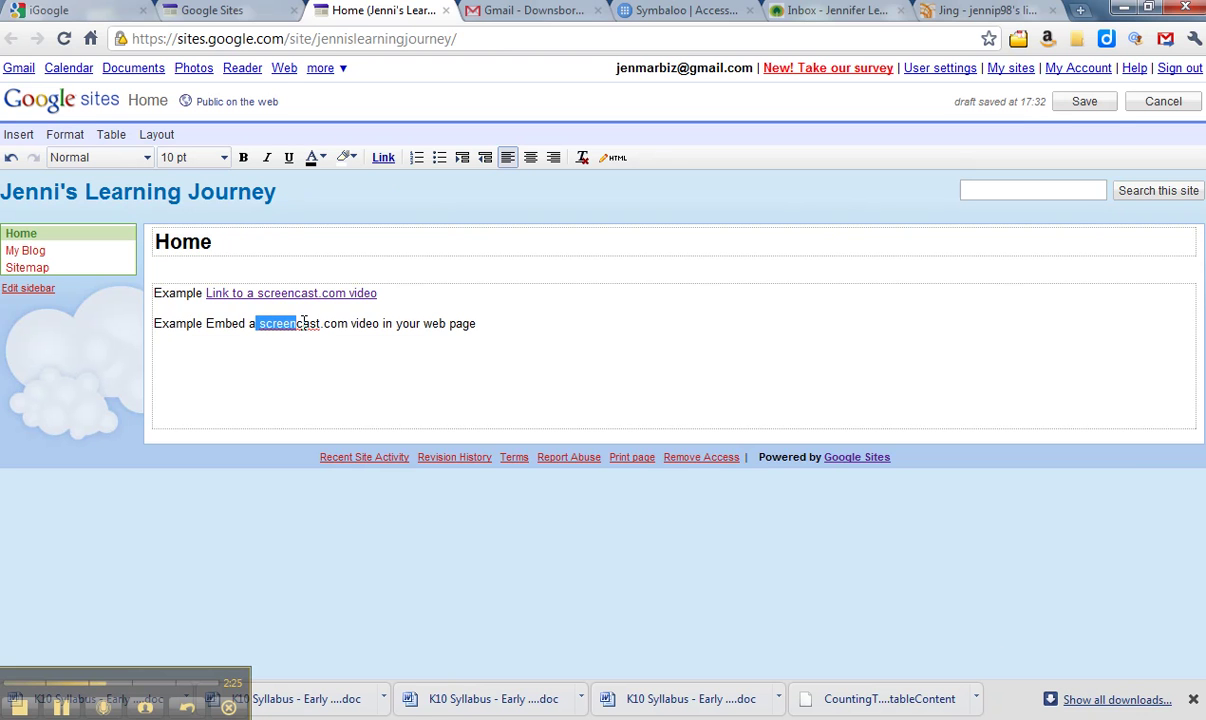
pyautogui.click(492, 326)
pyautogui.click(613, 162)
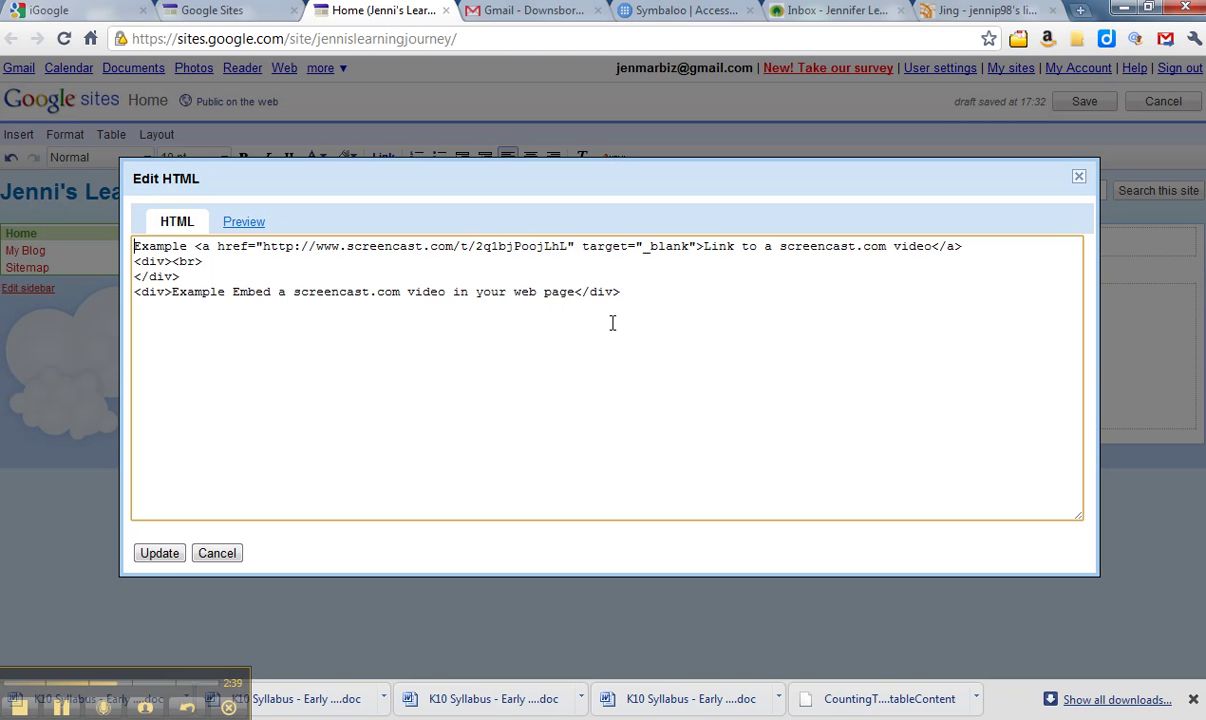
pyautogui.click(643, 290)
pyautogui.press('Return')
pyautogui.rightClick(161, 307)
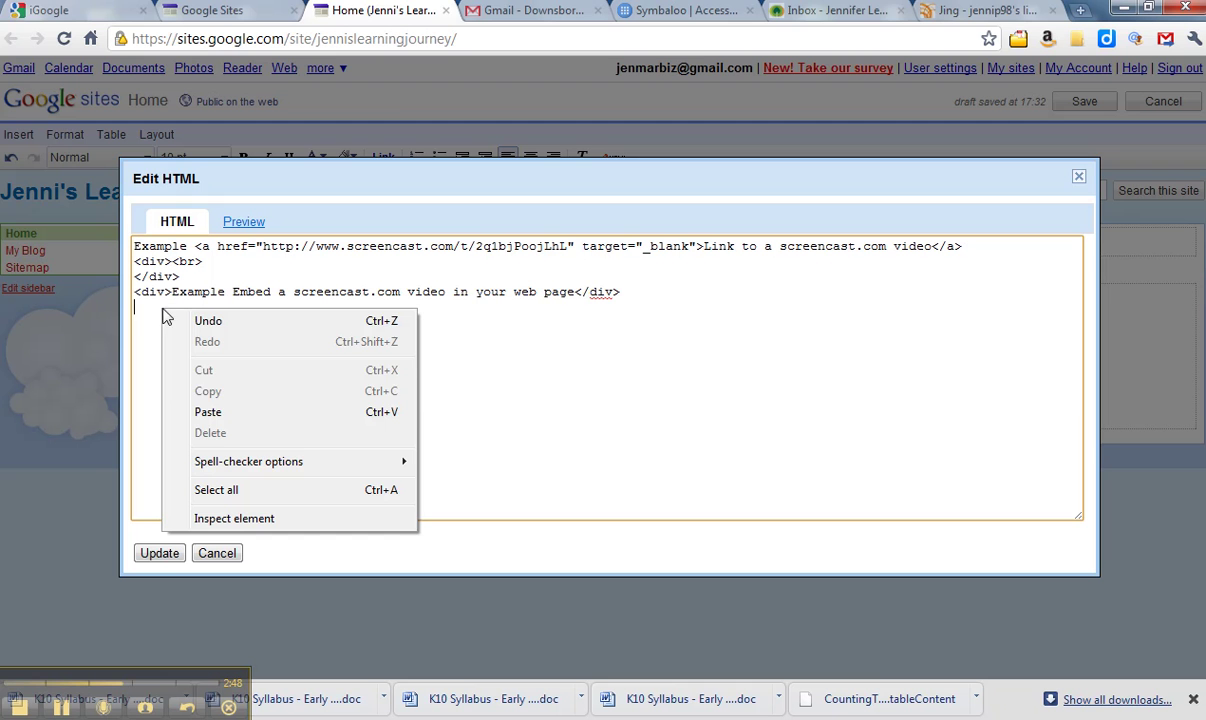
pyautogui.click(207, 411)
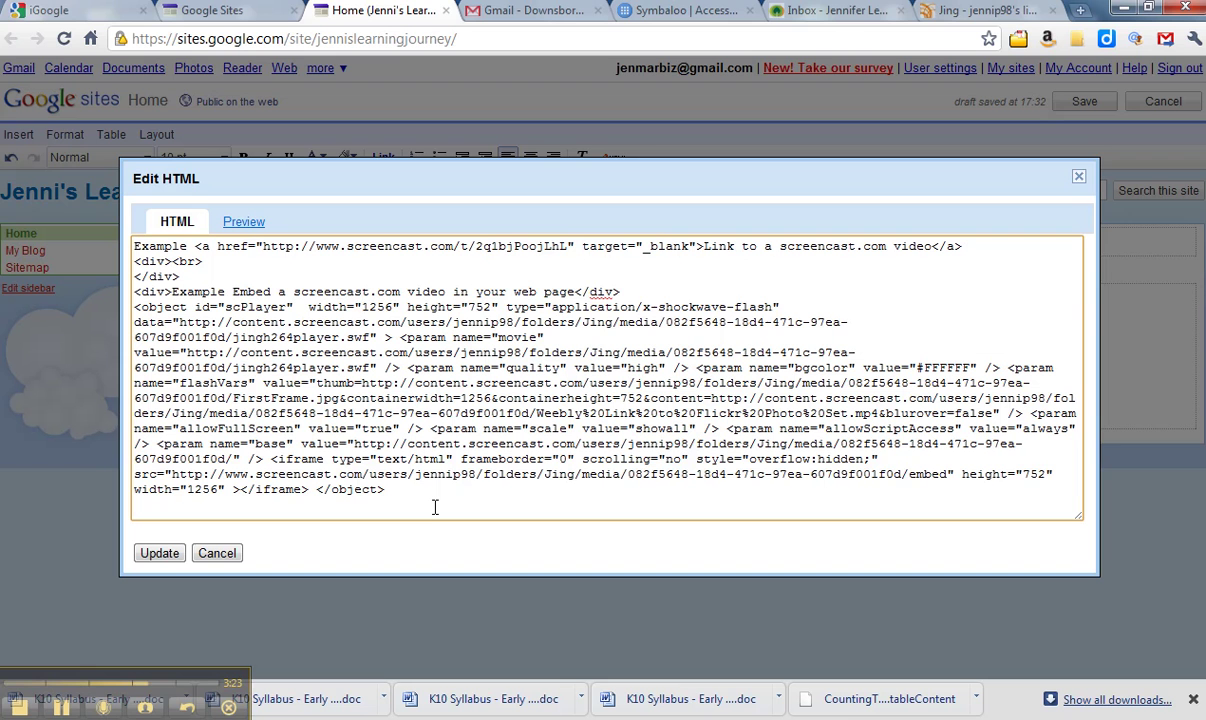
# - Change the embed object's width from 1256 to 628 and its height from 752 to 376
pyautogui.write('6')
pyautogui.press('Delete')
pyautogui.press('Delete')
pyautogui.press('Delete')
pyautogui.write('28')
pyautogui.press('Delete')
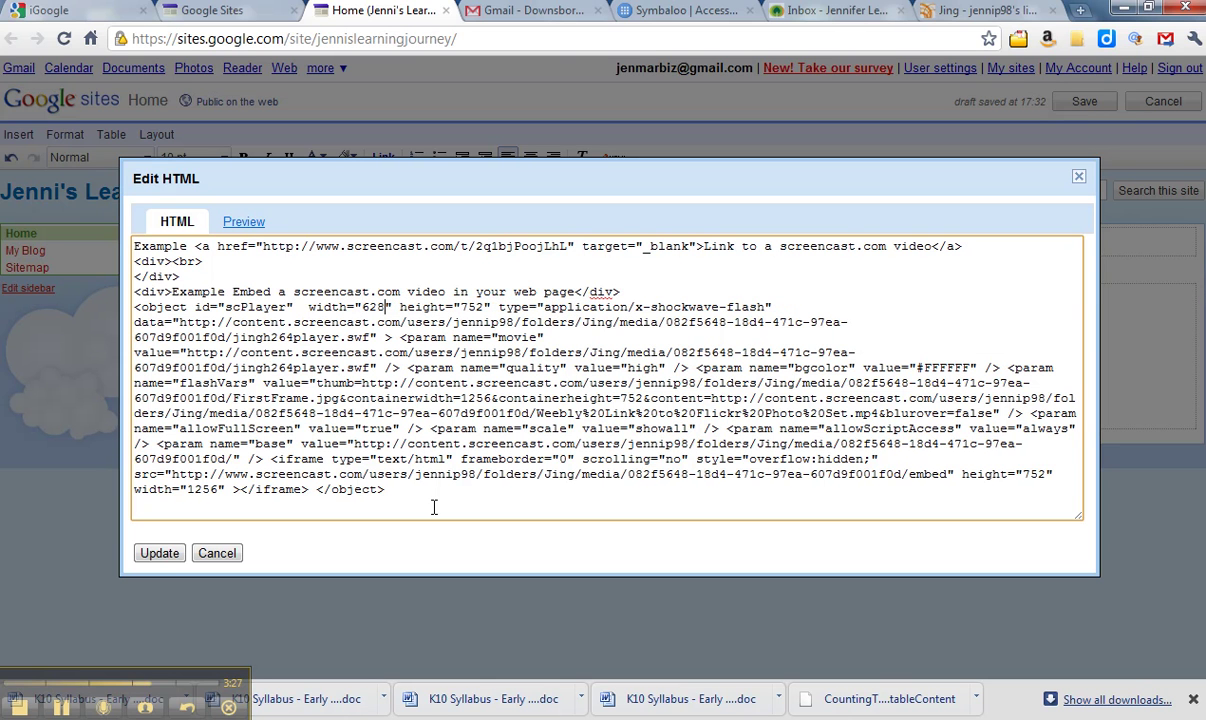
pyautogui.click(458, 306)
pyautogui.write('375')
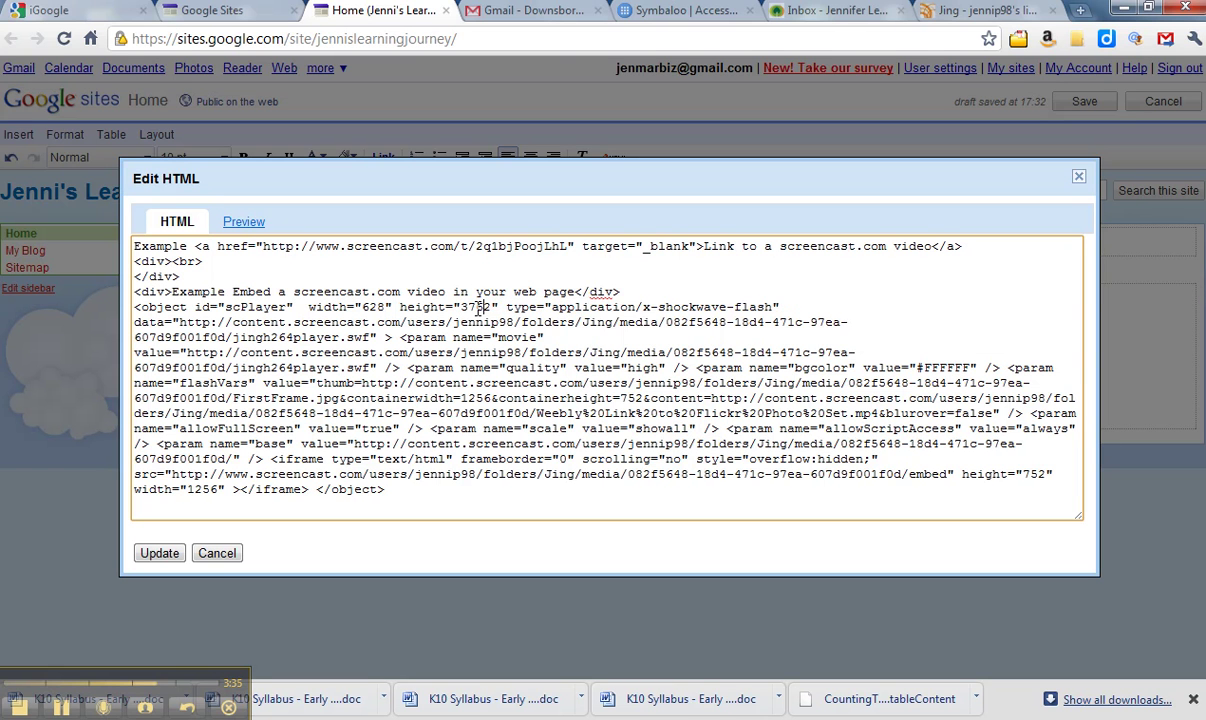
pyautogui.press('Delete')
pyautogui.press('Delete')
pyautogui.press('Delete')
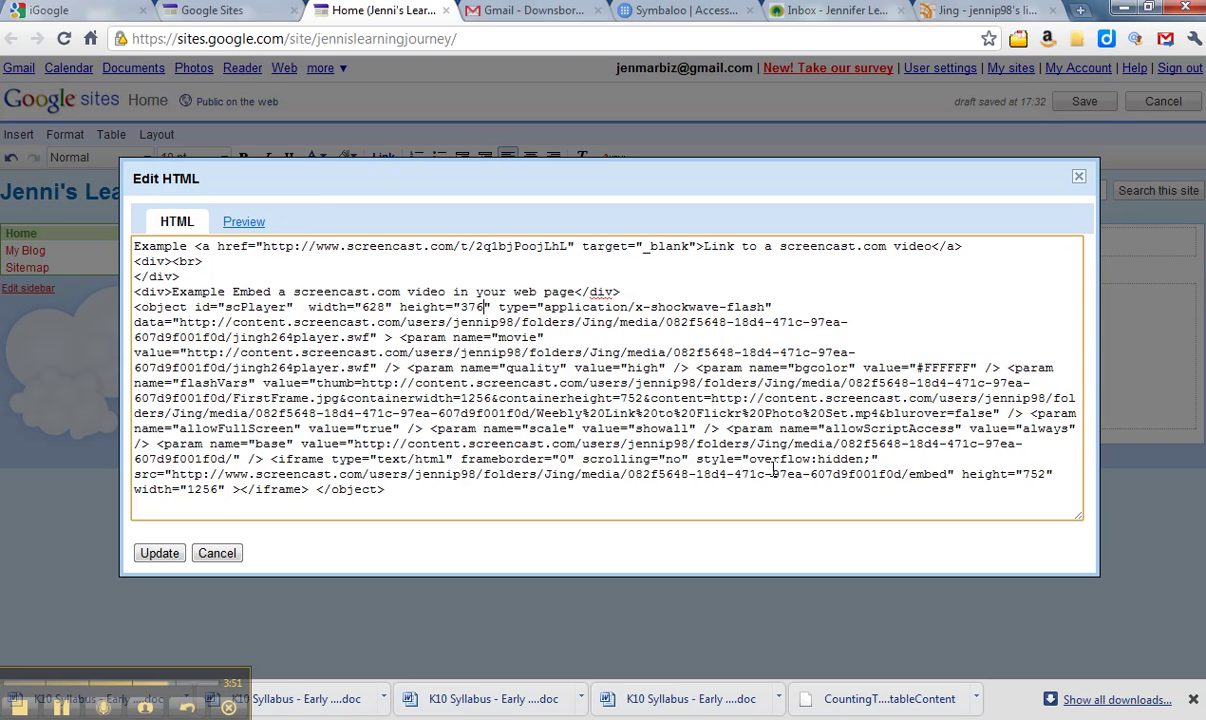
# - Set the iframe height to 376 and start retyping its width as 62
pyautogui.click(1023, 476)
pyautogui.write('376')
pyautogui.press('Delete')
pyautogui.press('Delete')
pyautogui.press('Delete')
pyautogui.click(189, 490)
pyautogui.press('Delete')
pyautogui.press('Delete')
pyautogui.press('Delete')
pyautogui.write('62')
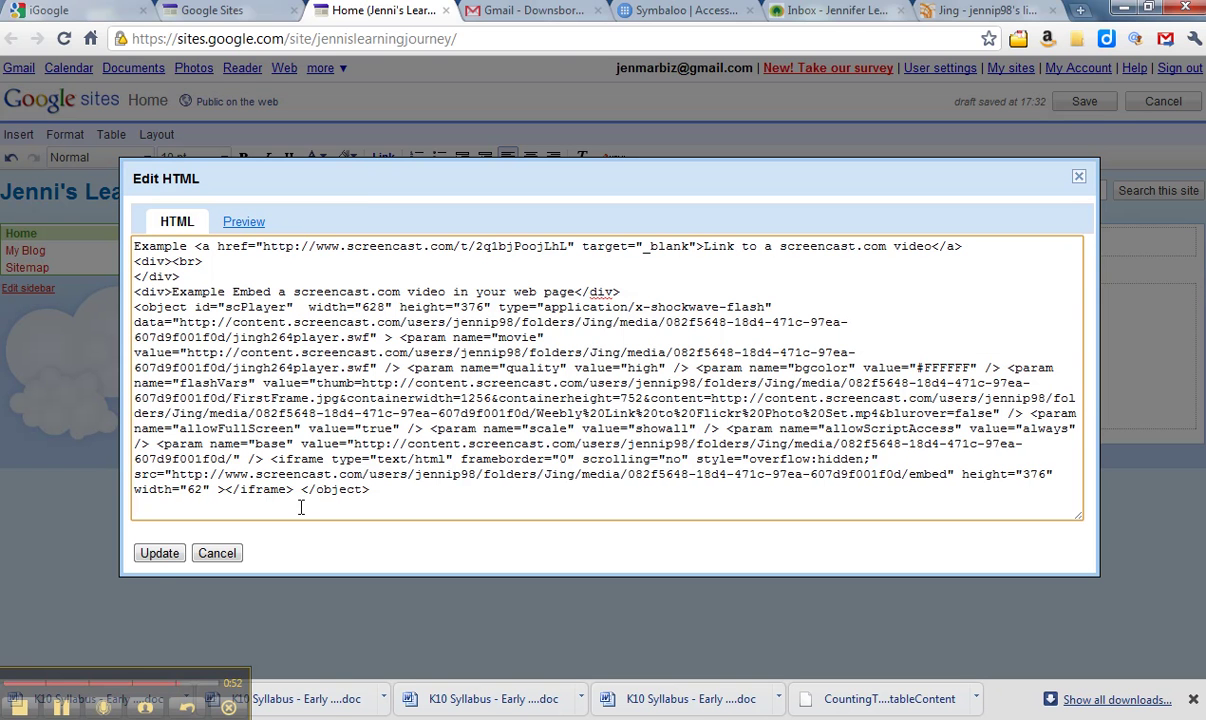
# - Apply the edited HTML and save the Home page with the embedded video gadget
pyautogui.click(160, 554)
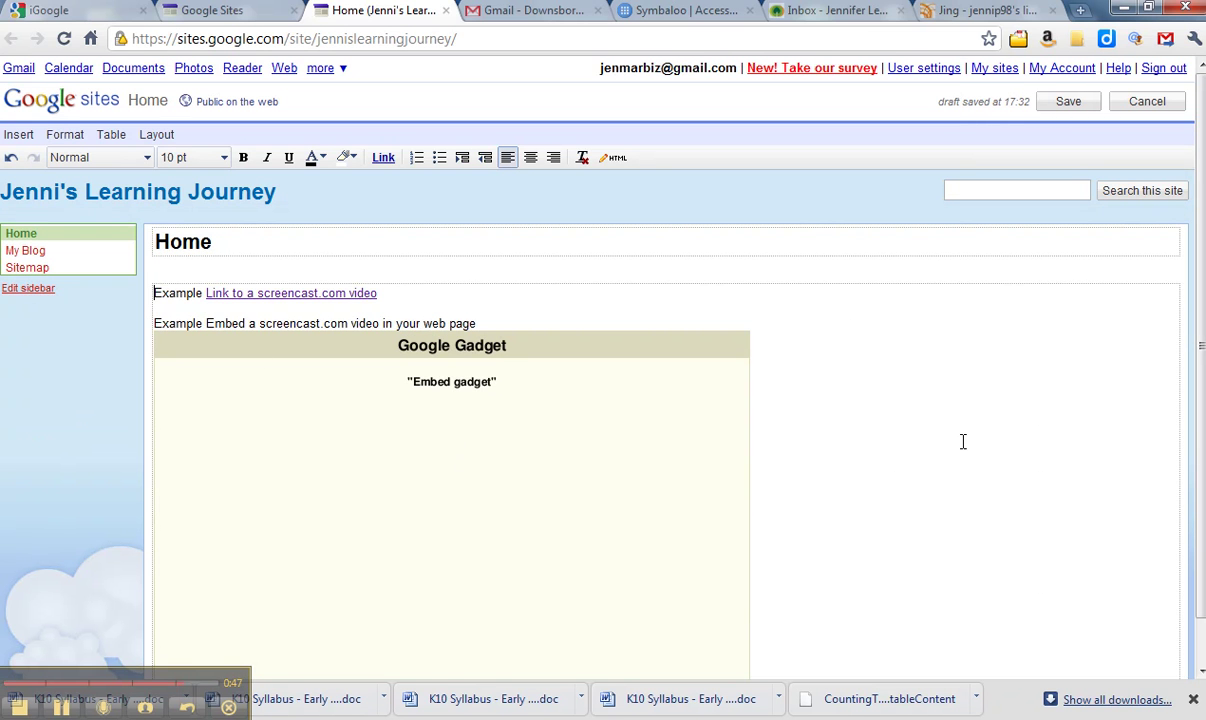
pyautogui.scroll(-2, 963, 440)
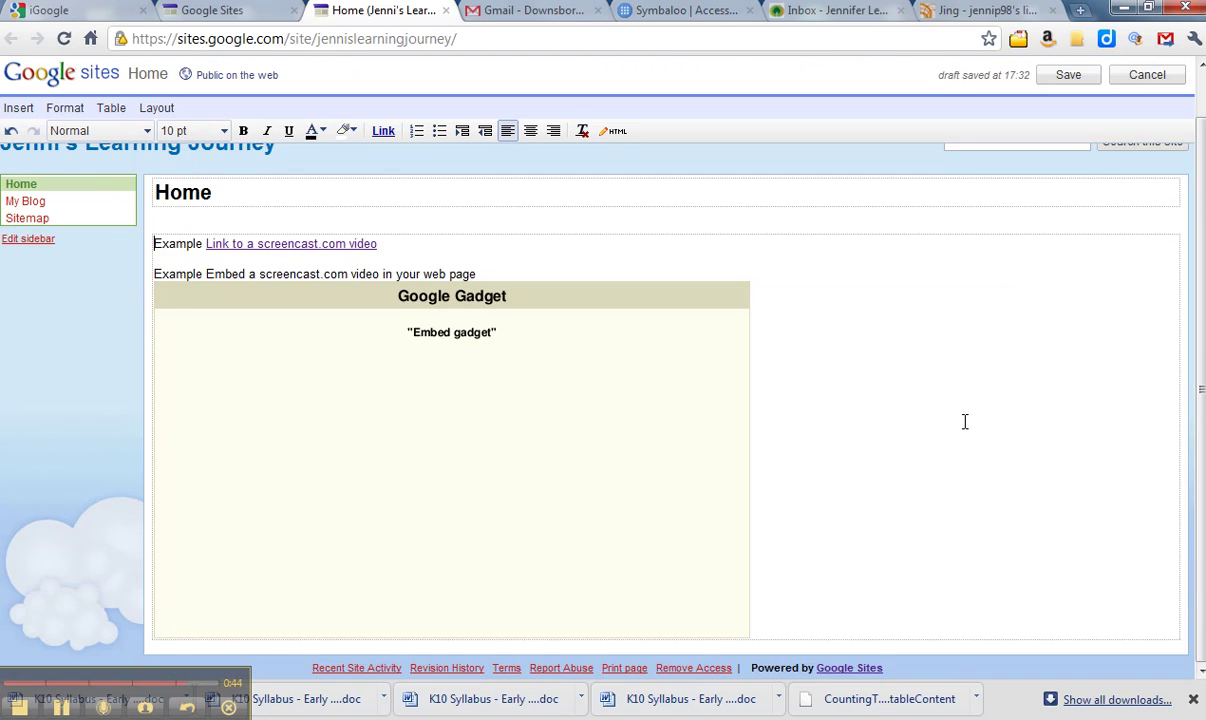
pyautogui.scroll(2, 965, 421)
pyautogui.click(1062, 104)
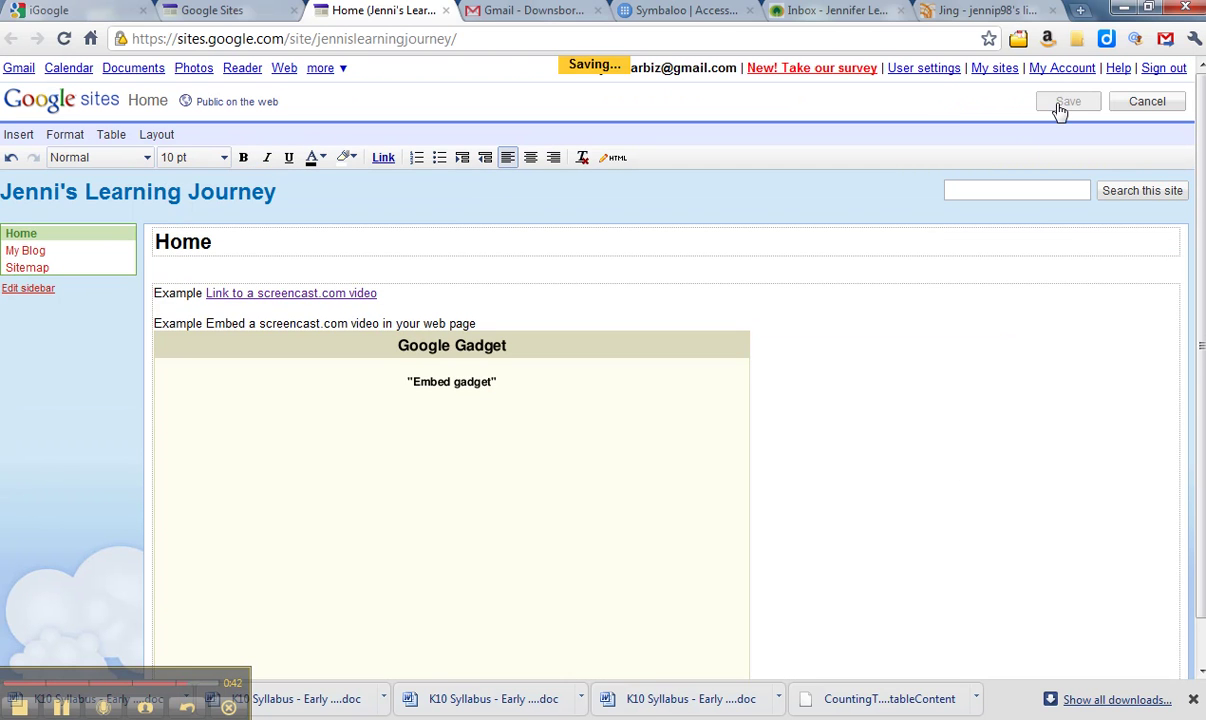